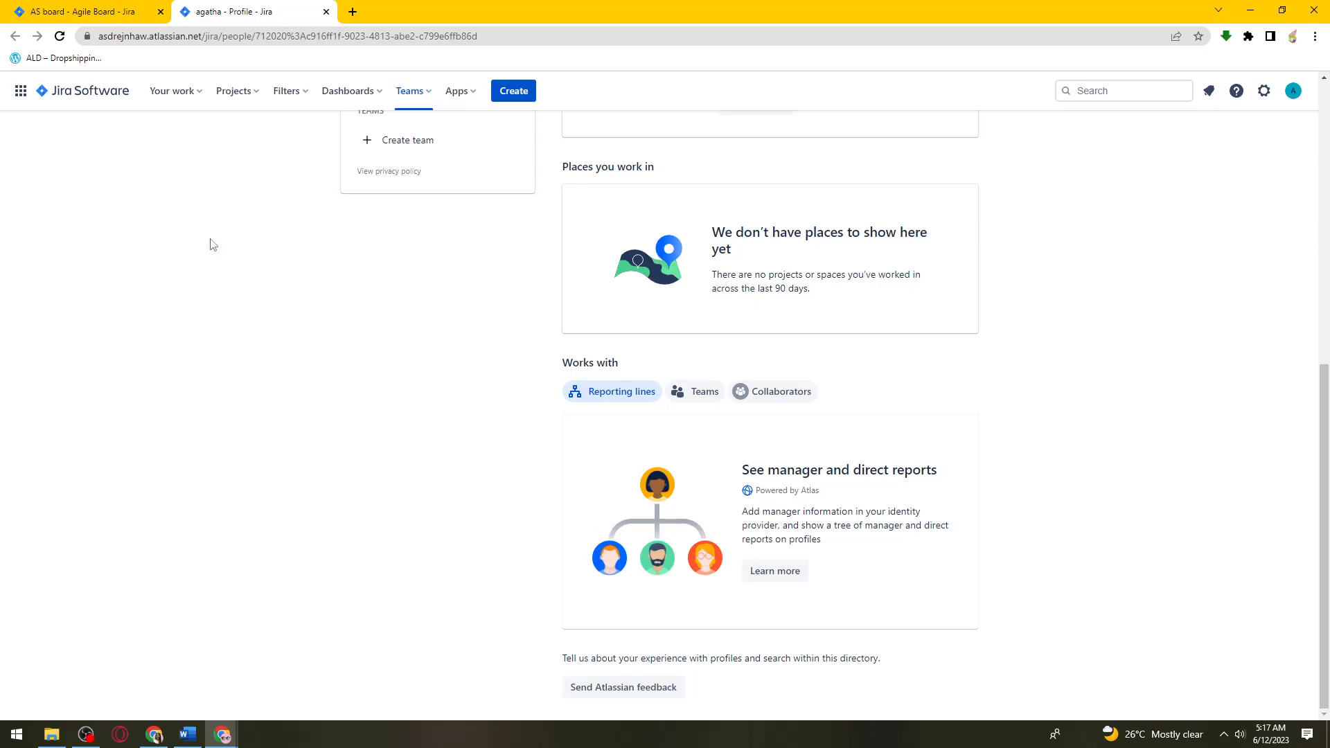
- Open the asdvfdx project from the full project list and close the duplicate browser tab
left_click(246, 102)
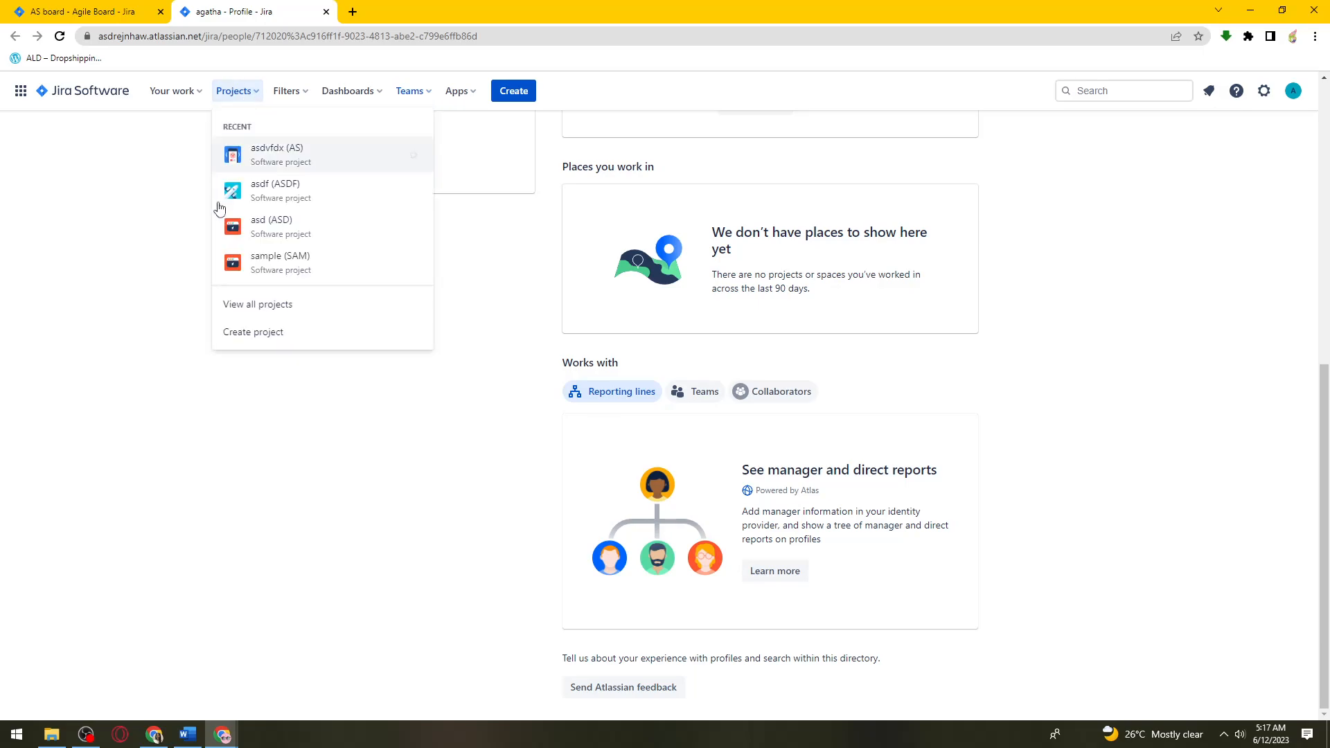
left_click(235, 311)
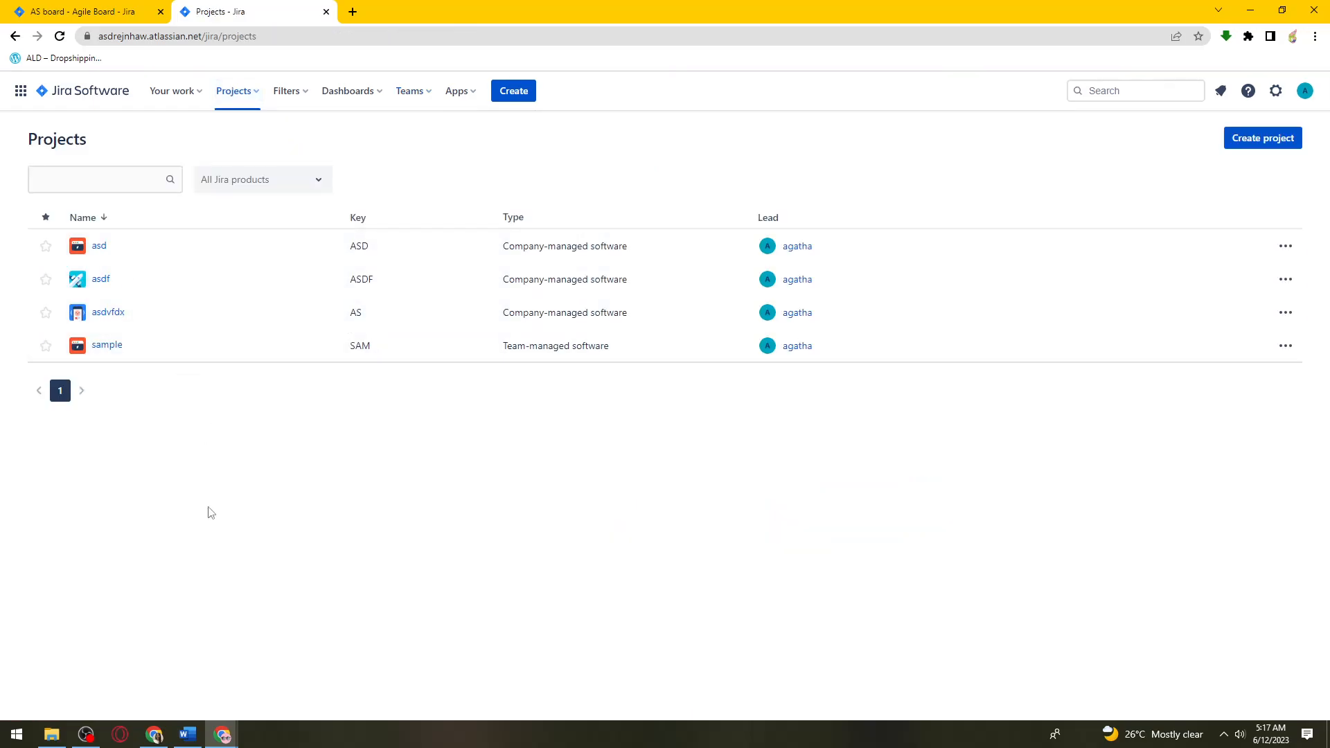
left_click(97, 313)
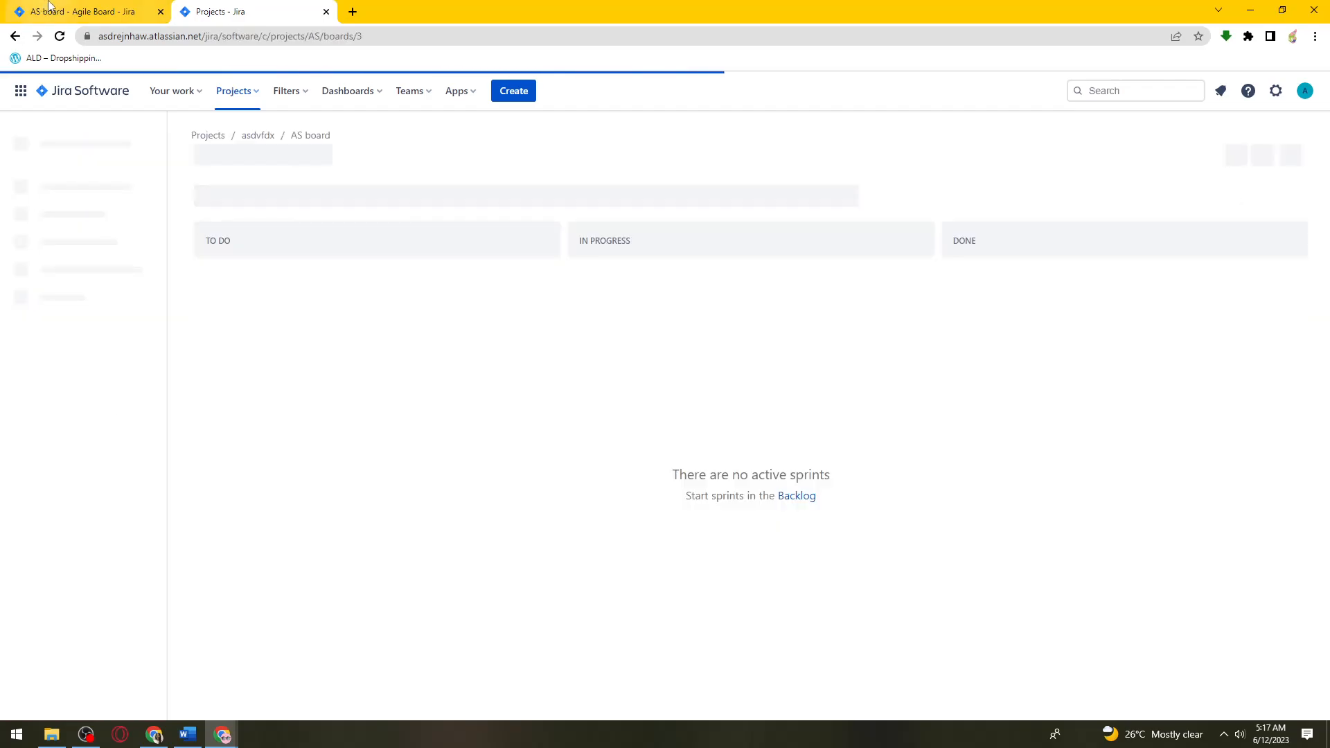
left_click(161, 12)
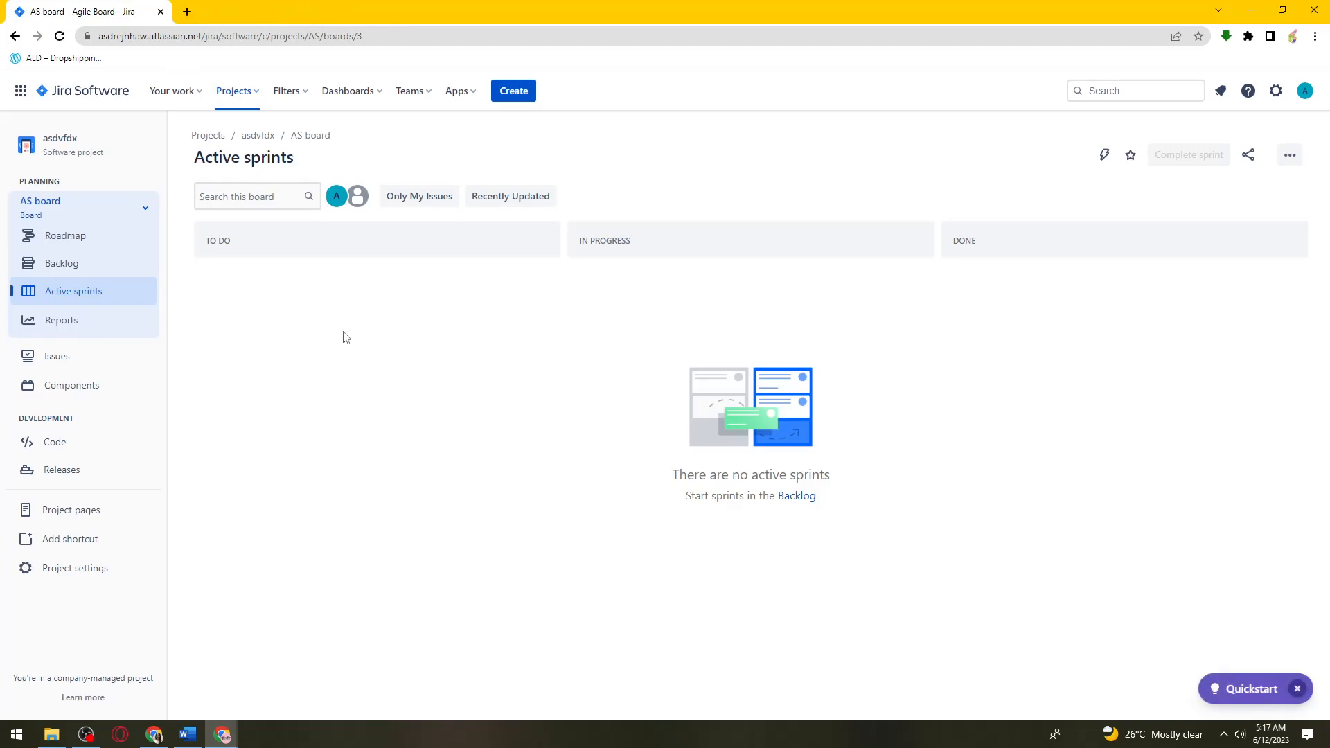
- Open the project's backlog, leave the inline issue entry, and create a new sprint
left_click(86, 275)
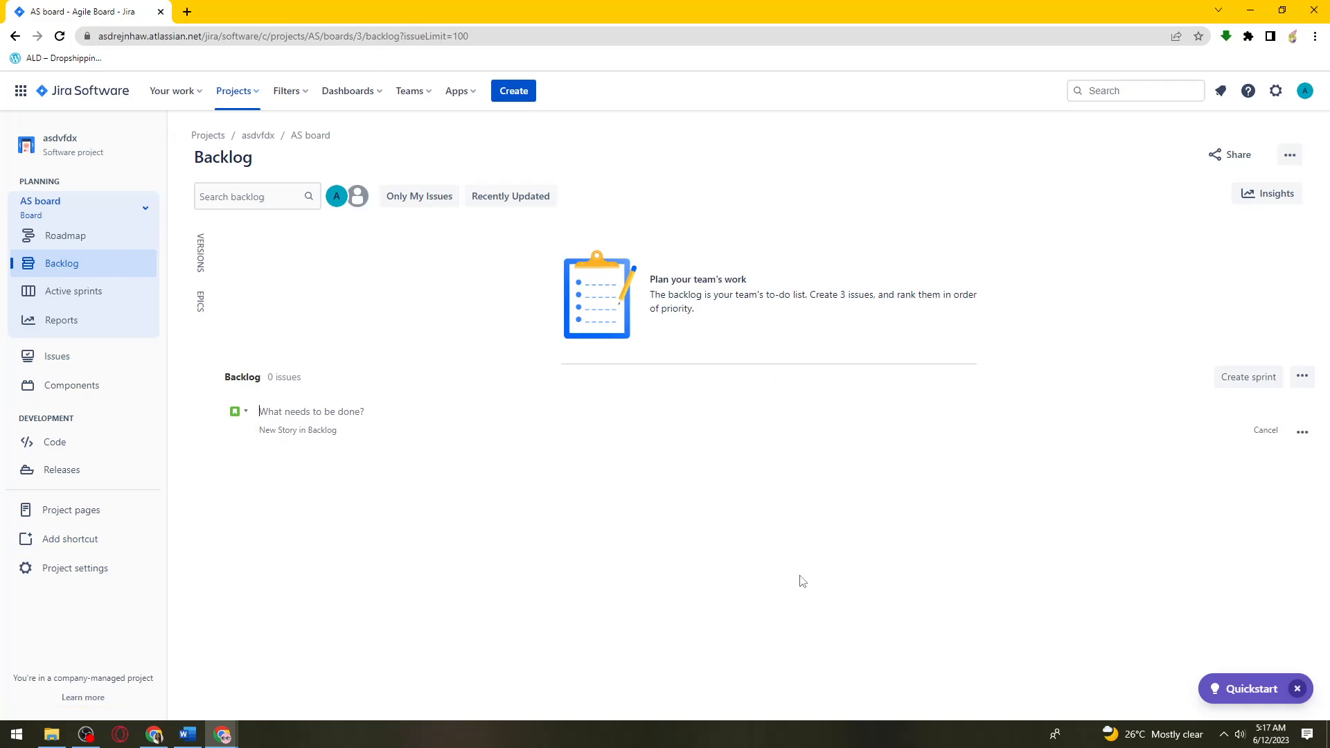
left_click(802, 600)
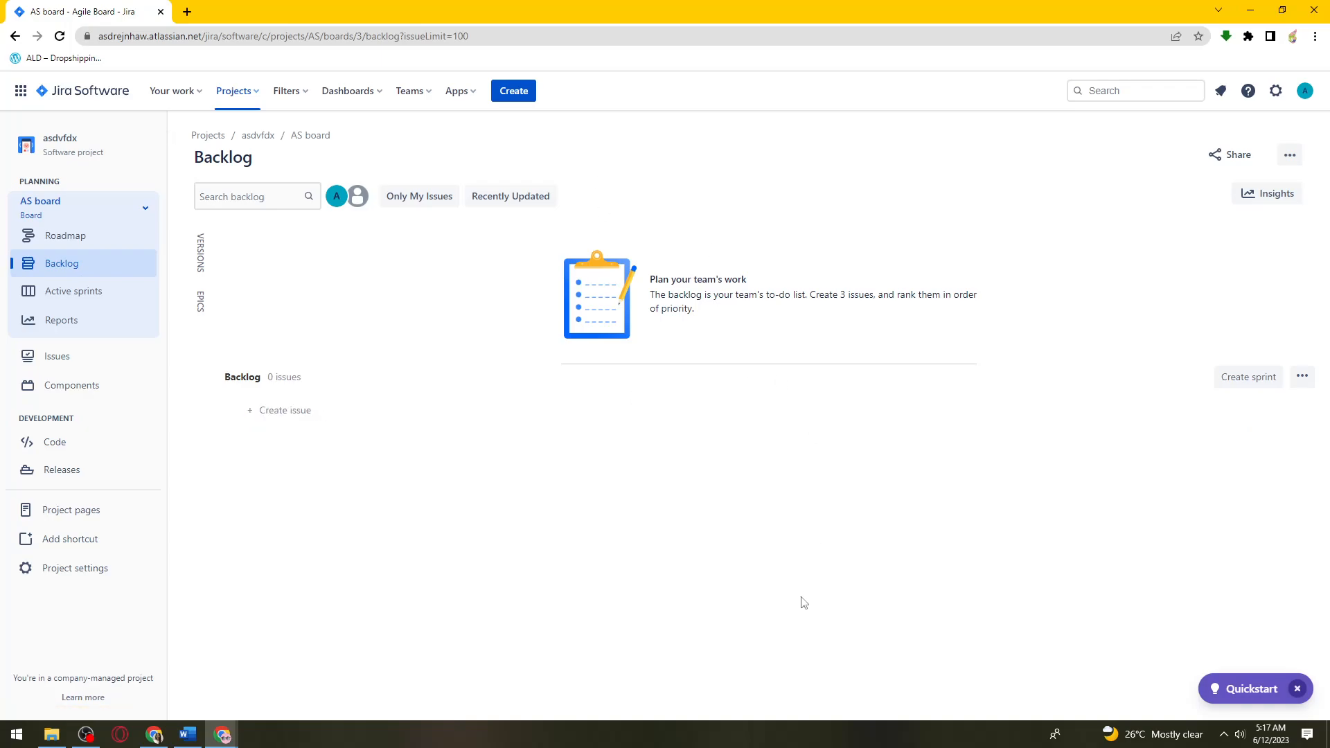
left_click(1246, 380)
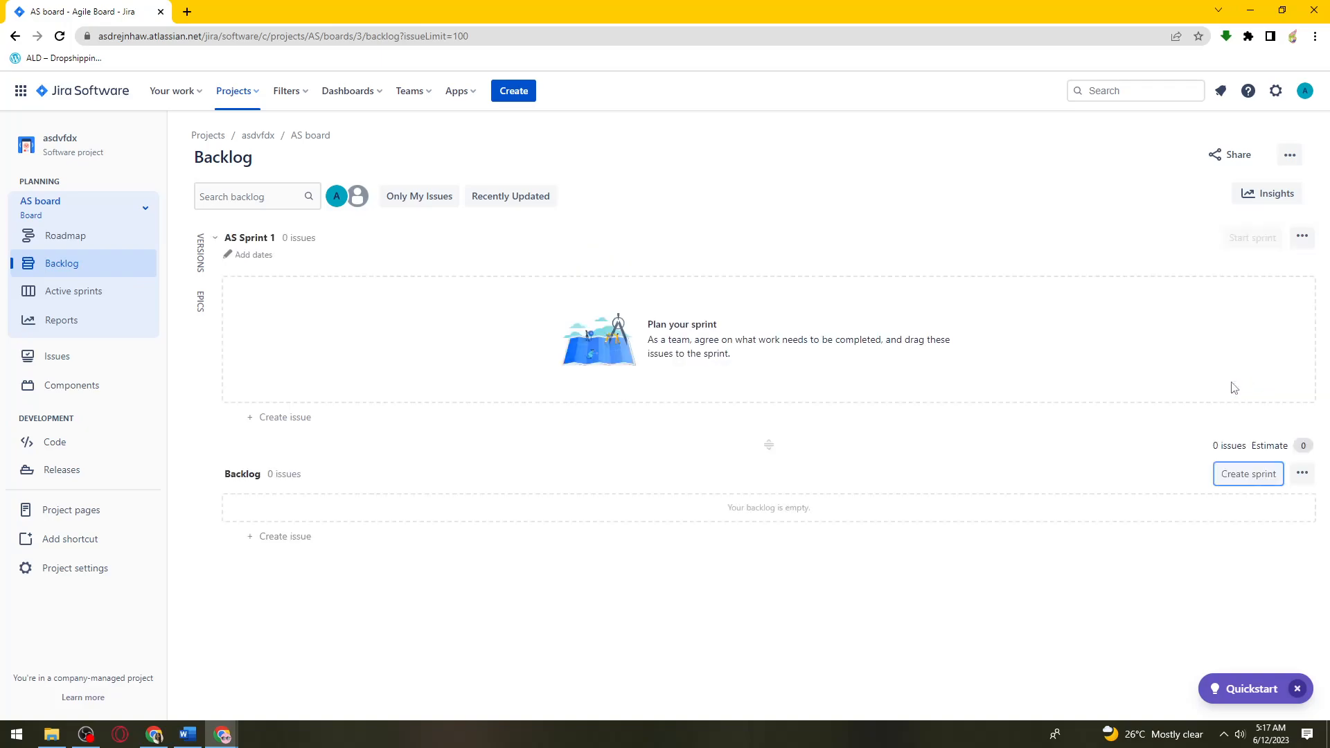
left_click(776, 519)
- Open AS Sprint 1 for editing and choose Custom as its duration
left_click(260, 256)
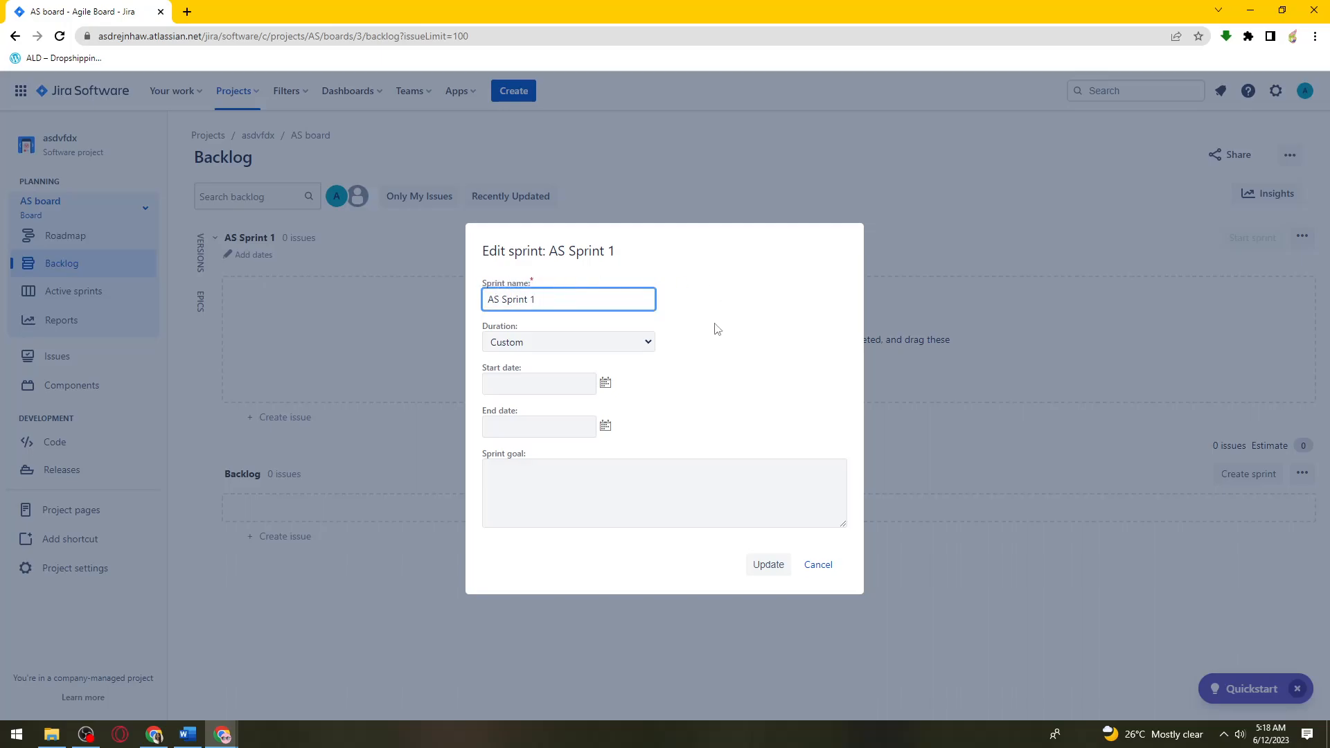
left_click_drag(518, 325, 480, 326)
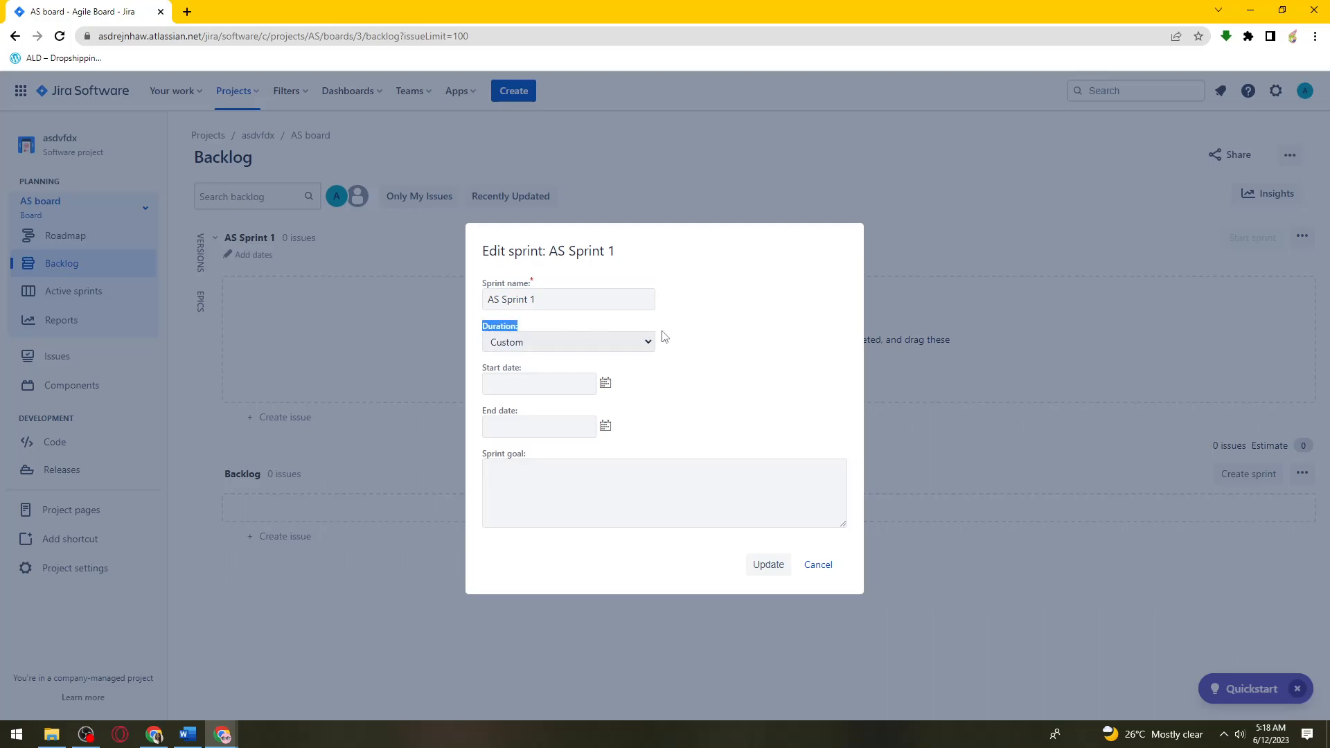
left_click(648, 342)
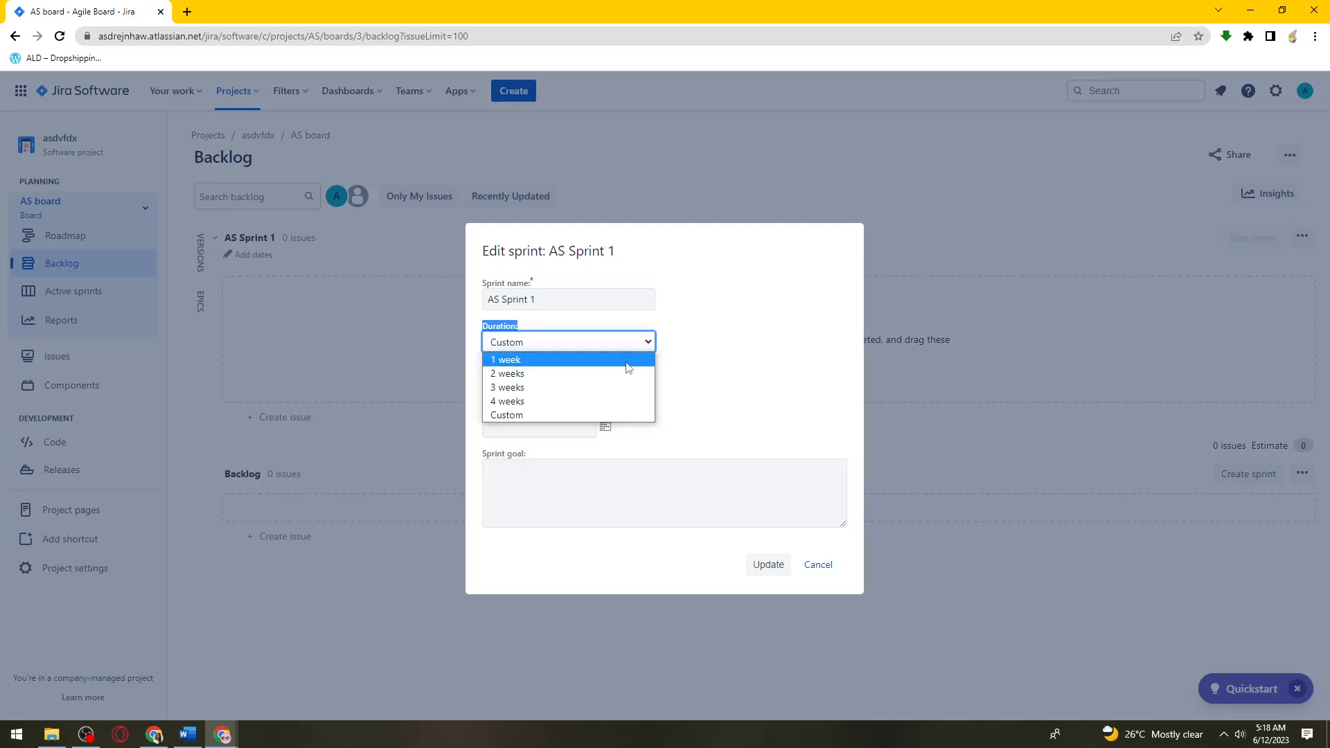
left_click(598, 415)
left_click(695, 389)
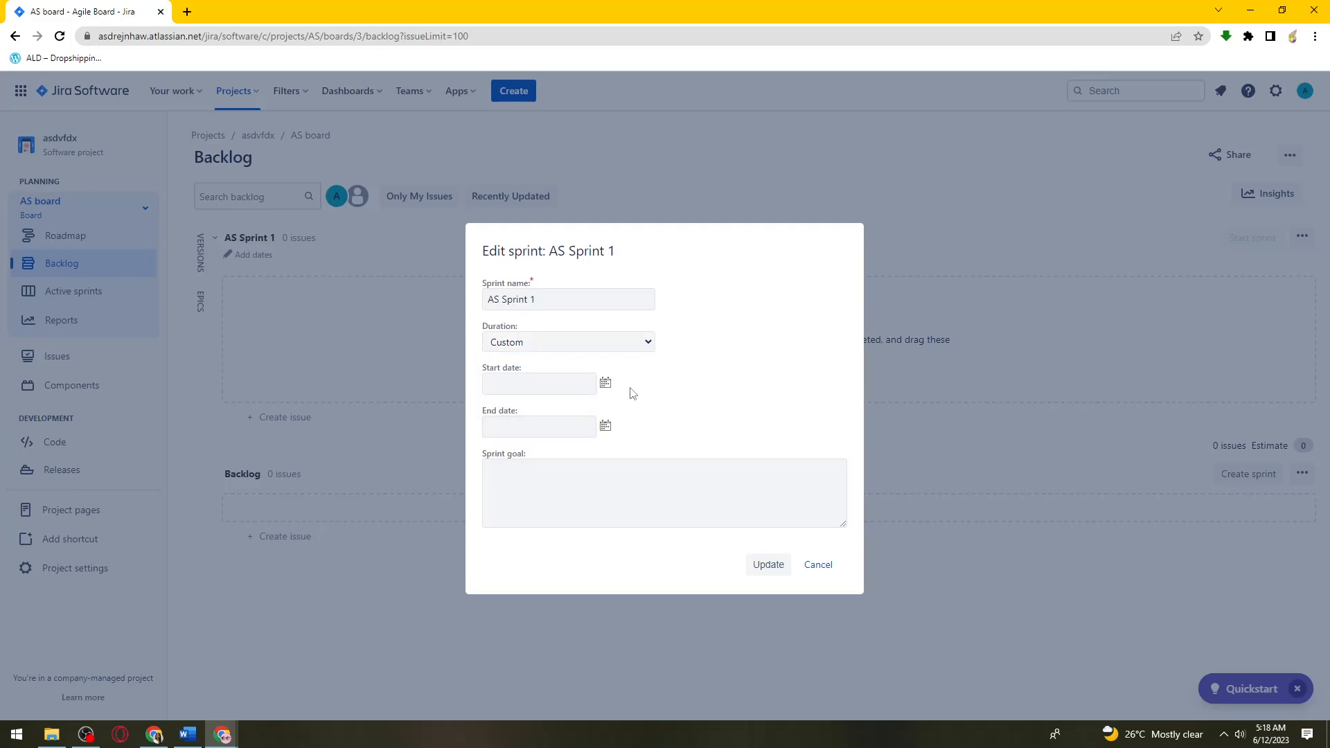
- Set the sprint's start date to 17/Jun/23 and end date to 24/Jun/23, and save the changes
left_click(605, 383)
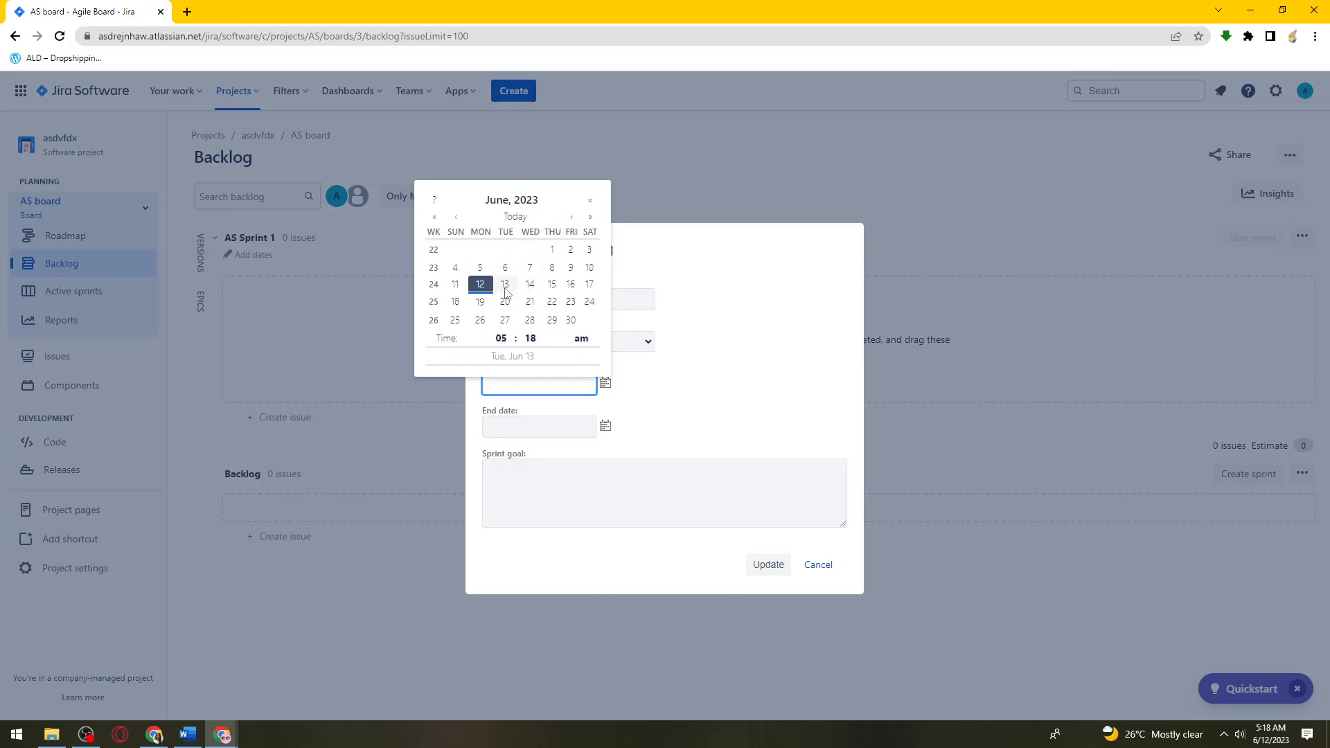
left_click(590, 287)
left_click(607, 428)
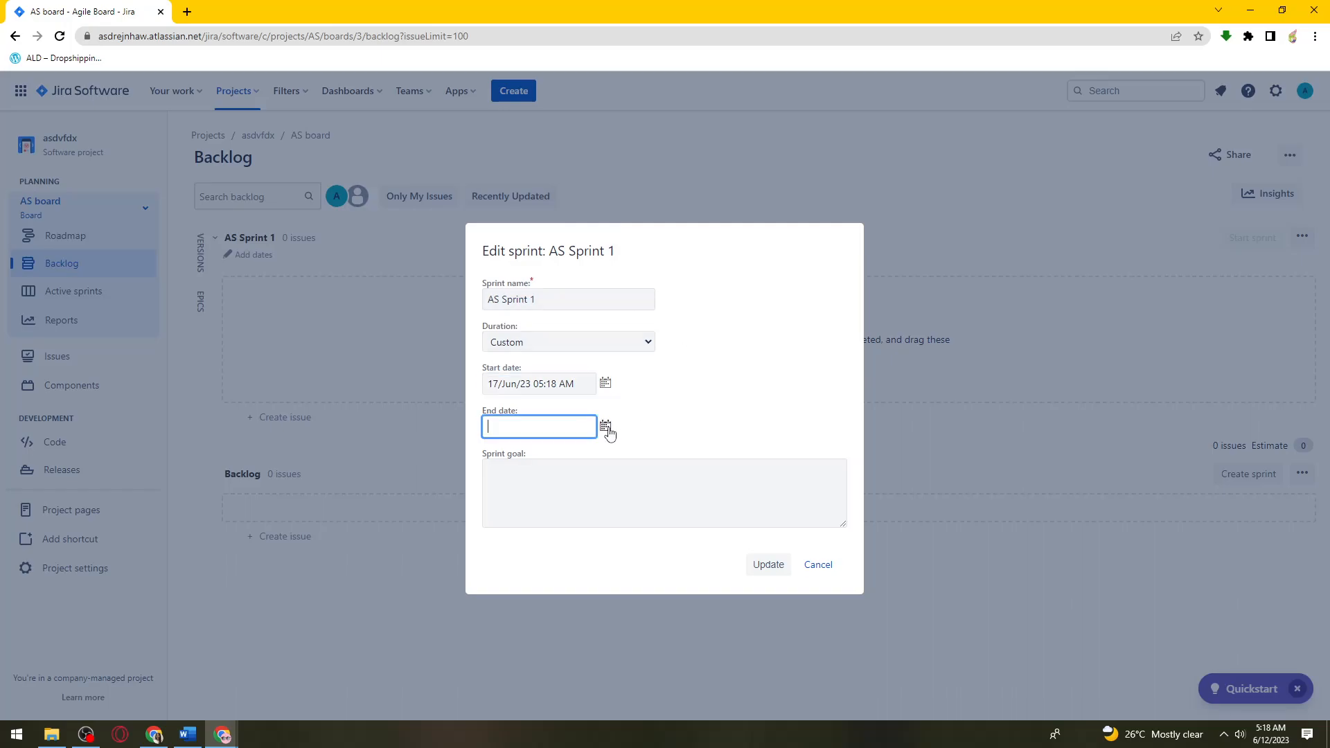
left_click(592, 348)
left_click(571, 493)
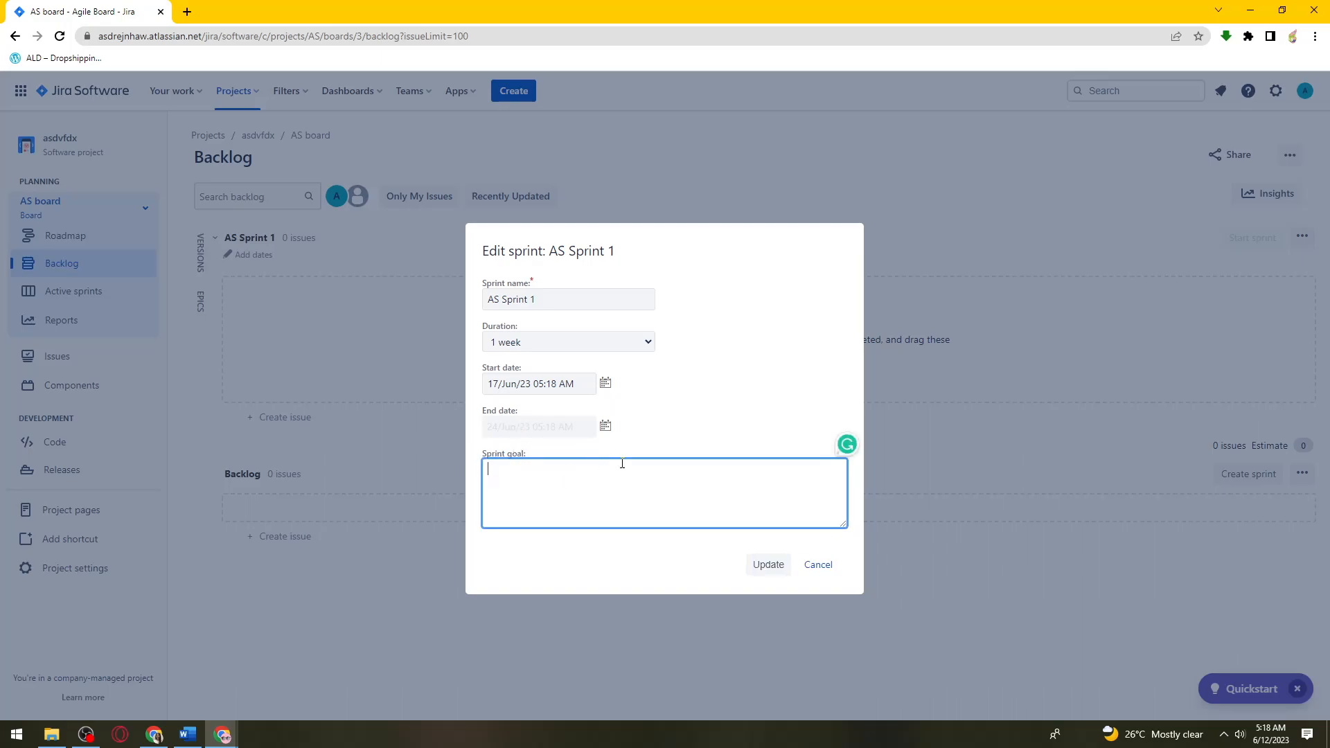
left_click(766, 566)
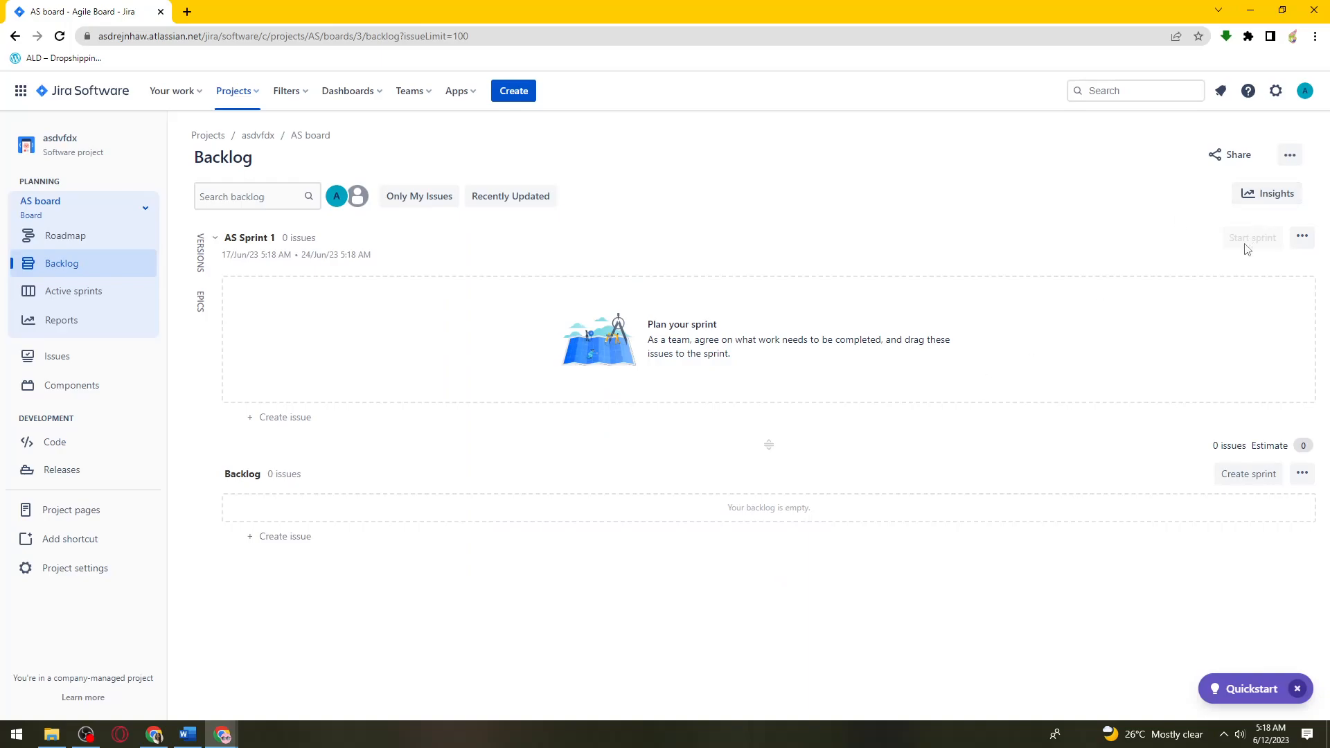
- Start a new story in AS Sprint 1 with the summary "ads"
left_click(272, 416)
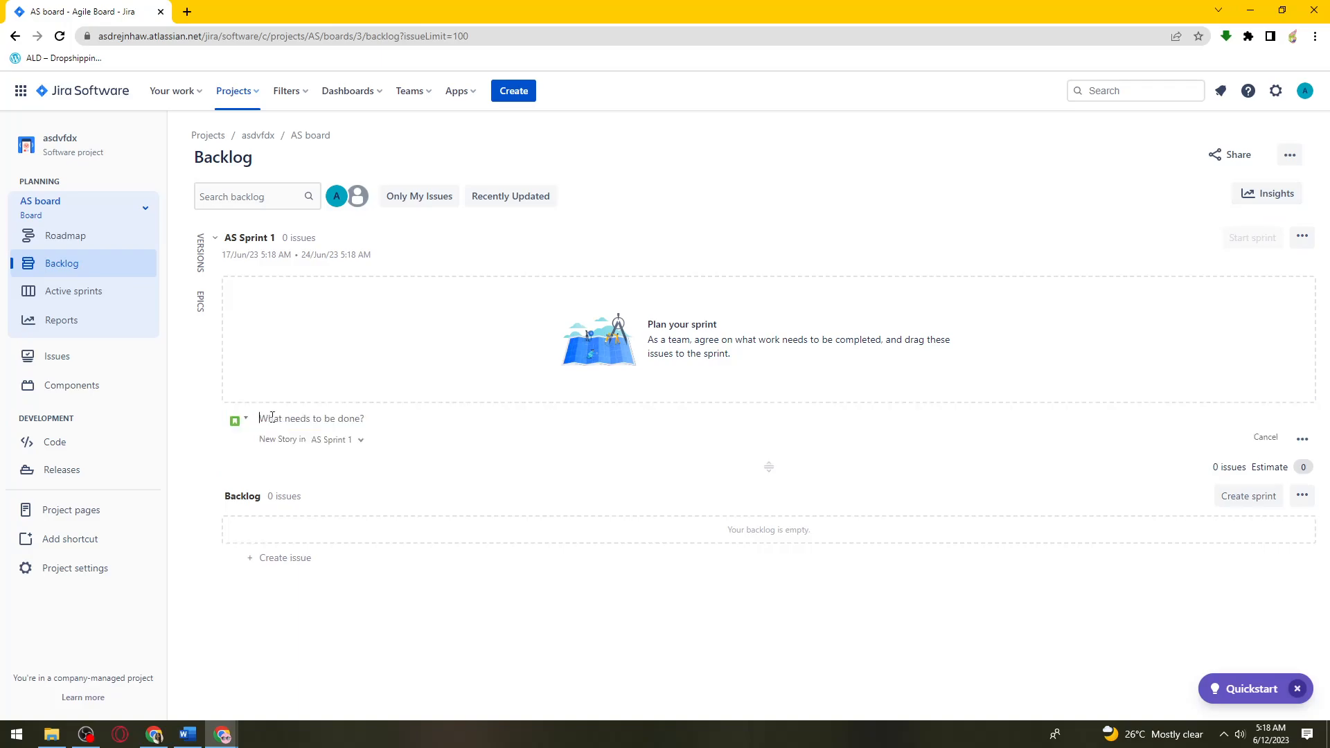
type("ads")
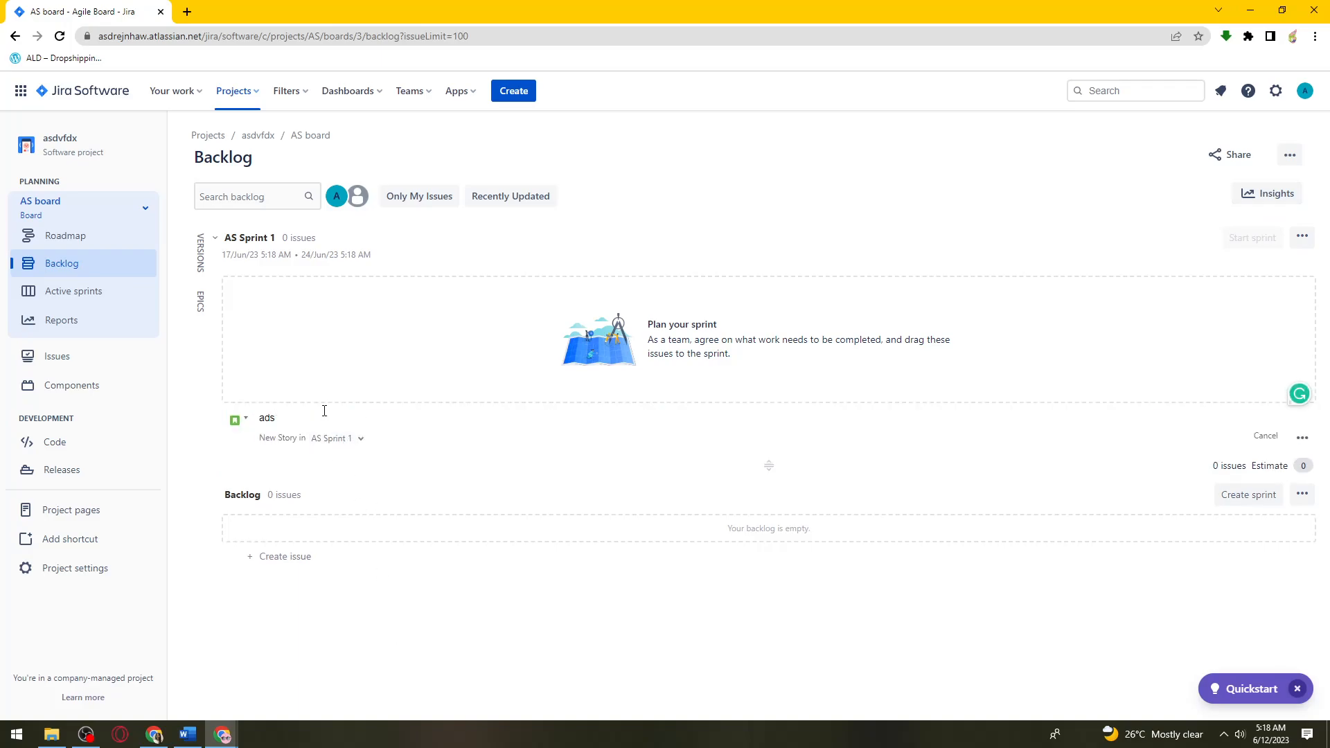
- Examine the destination choices for the new story, leaving it assigned to AS Sprint 1
left_click(352, 440)
left_click(353, 444)
left_click(355, 443)
left_click(355, 443)
left_click_drag(265, 438, 343, 444)
left_click(347, 444)
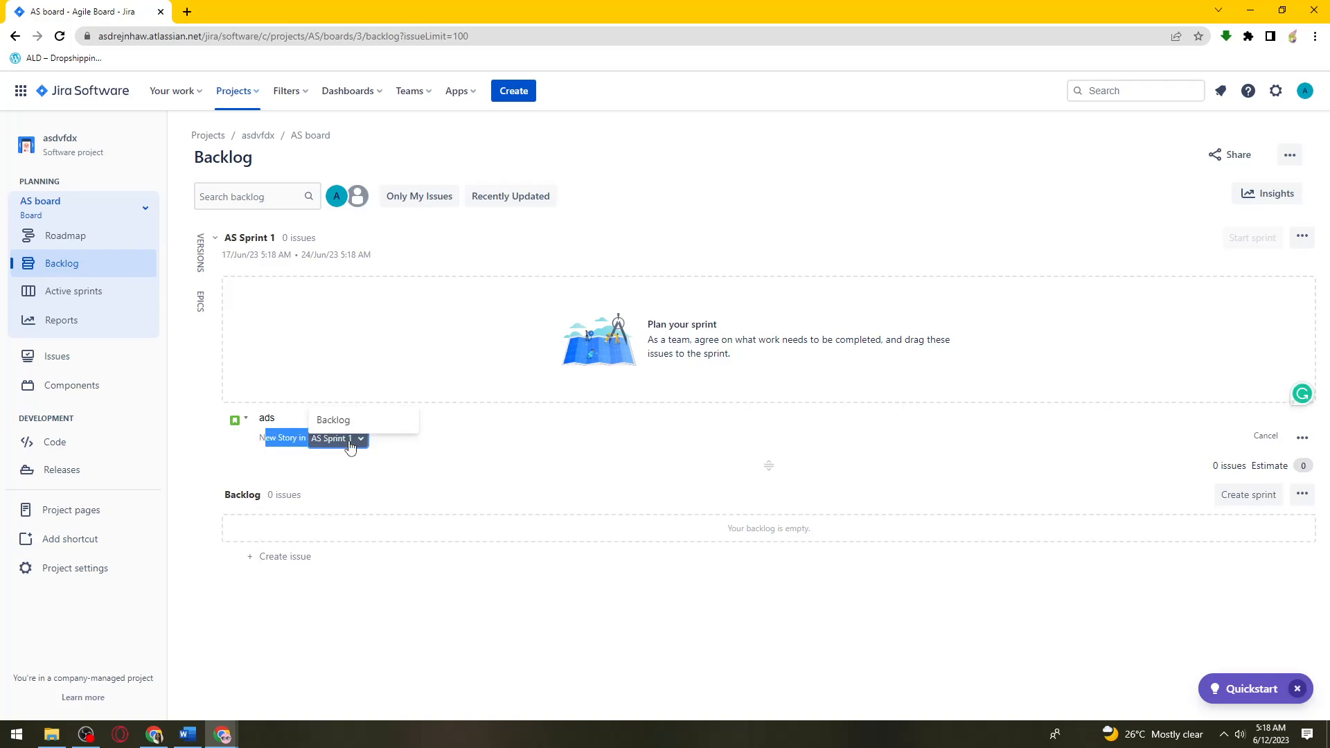
left_click(350, 443)
left_click(417, 443)
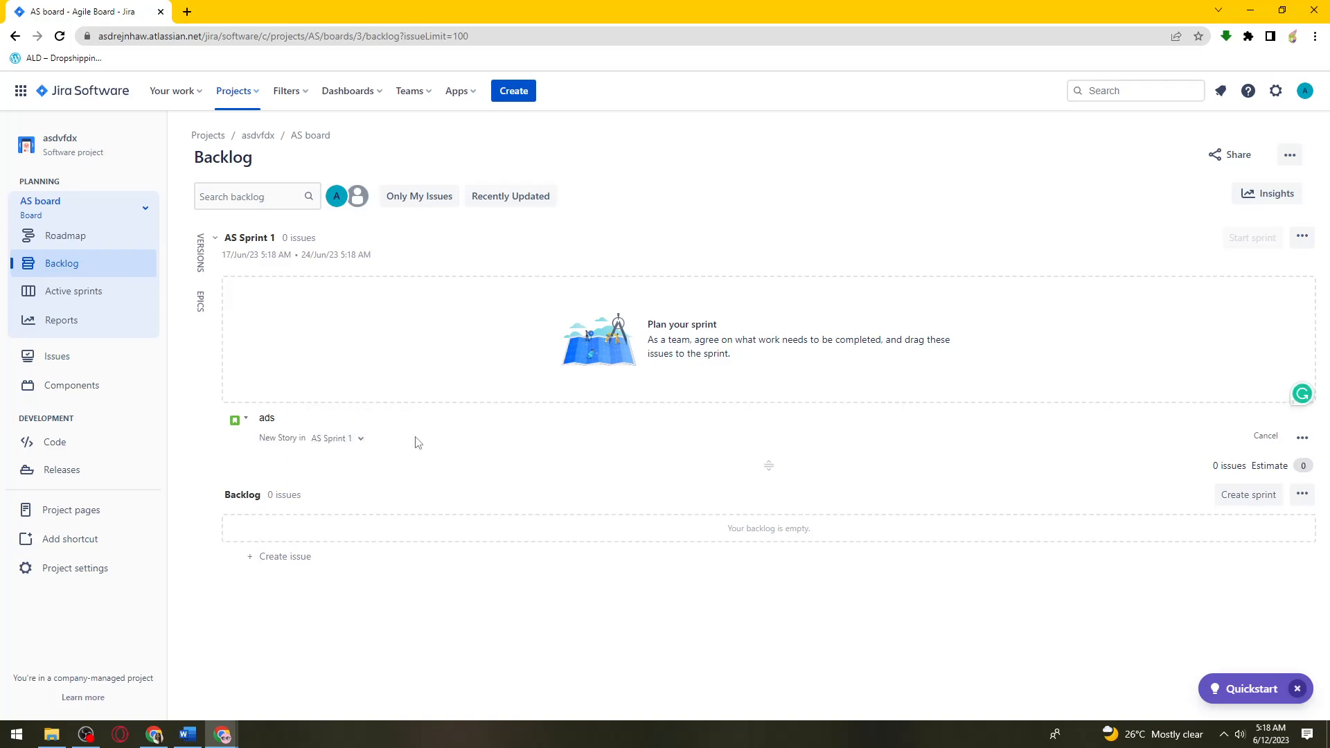
left_click(355, 441)
left_click(351, 446)
left_click(351, 447)
left_click(350, 443)
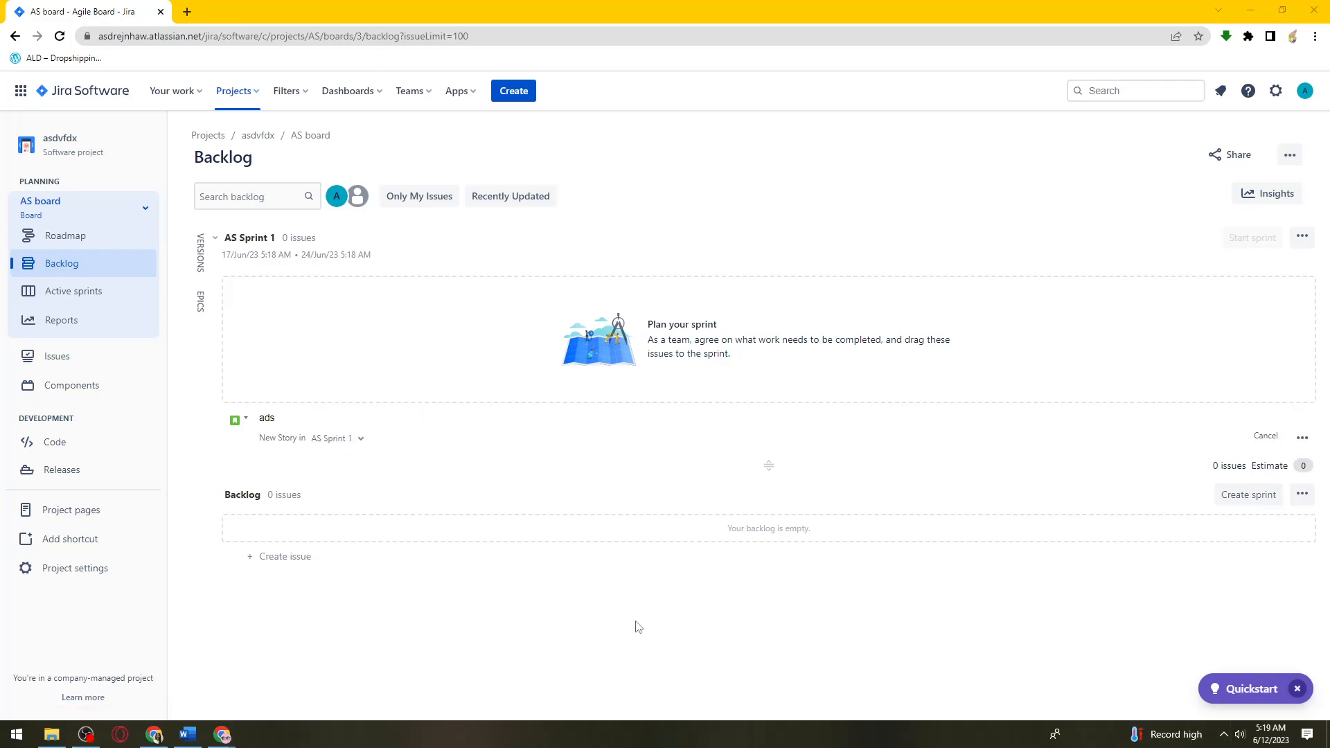
- Open the full issue creation form for the "ads" story and look over all its fields
left_click(1302, 439)
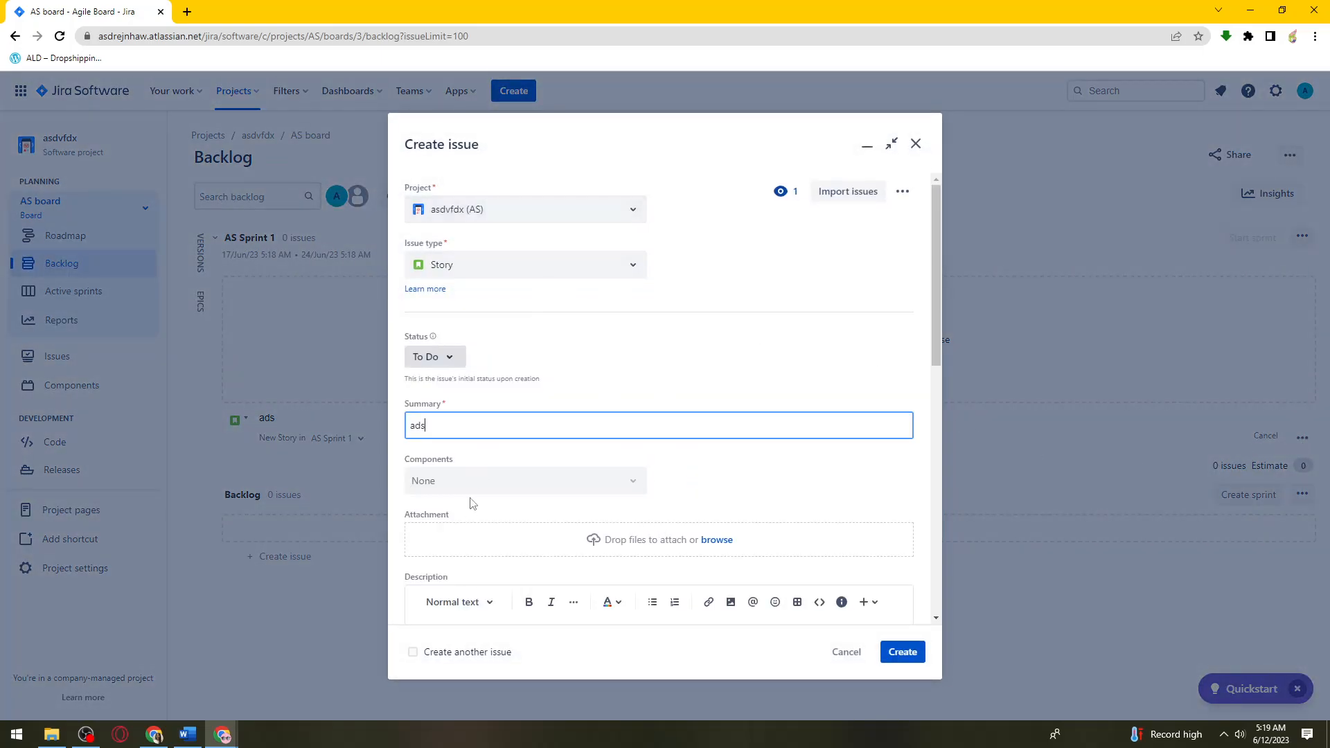
scroll(718, 359, "down", 2)
scroll(718, 359, "up", 2)
left_click(901, 191)
scroll(572, 525, "down", 1)
scroll(573, 523, "down", 10)
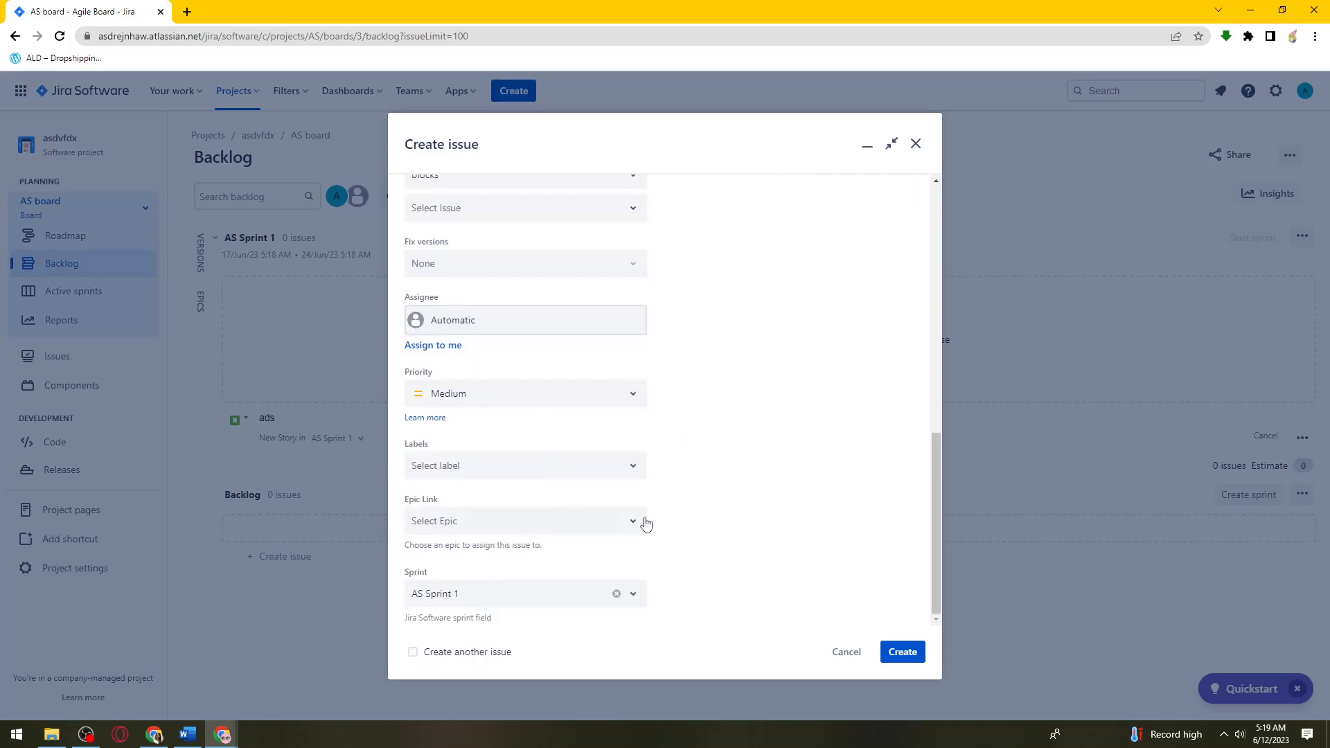
scroll(762, 535, "up", 10)
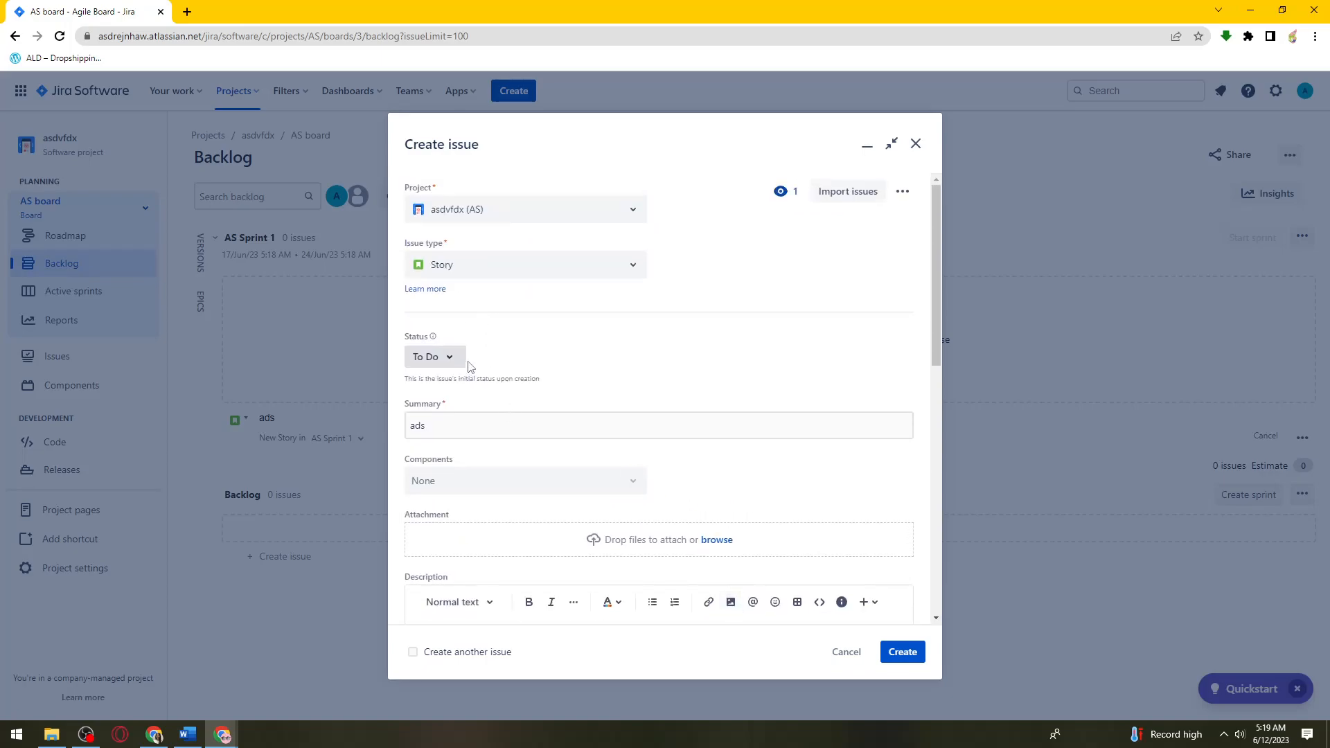
- Examine the Status, Summary, Components, Attachment and Description fields of the new issue
left_click(458, 358)
left_click(459, 358)
left_click(445, 432)
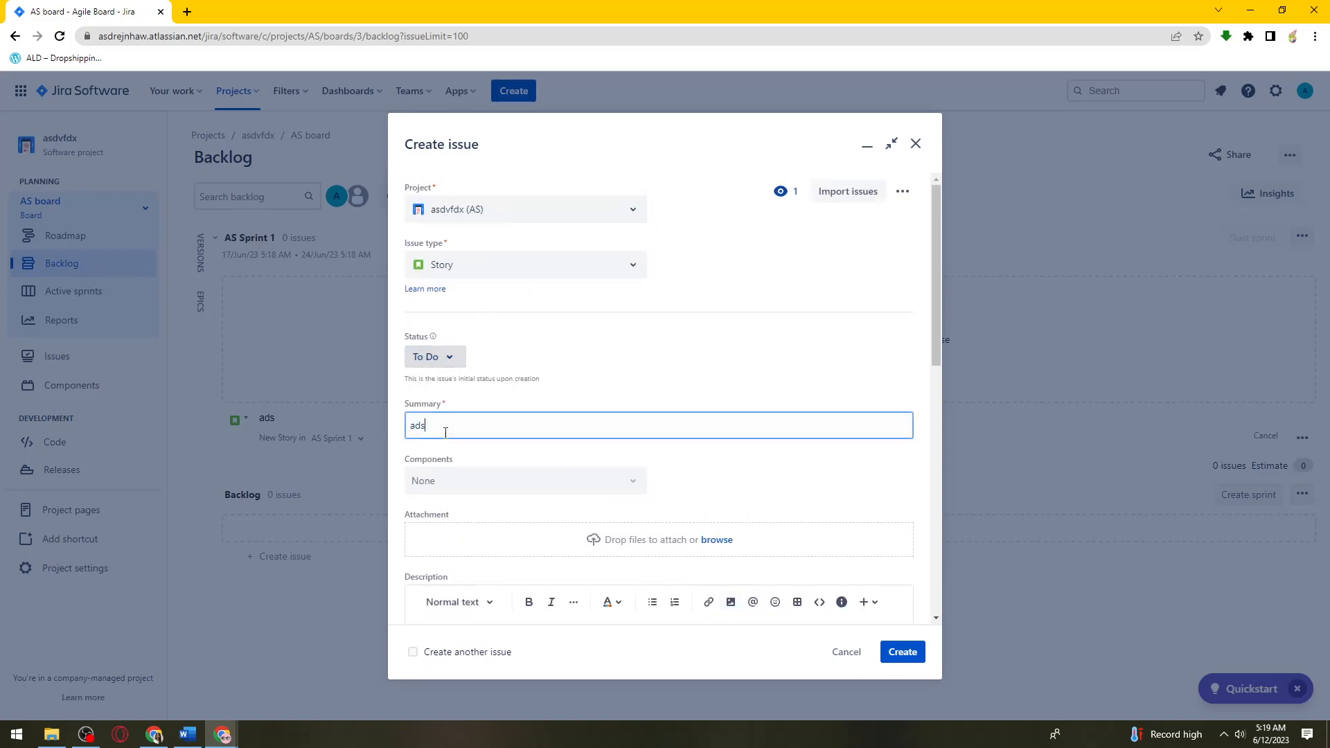
scroll(445, 432, "down", 2)
left_click(421, 343)
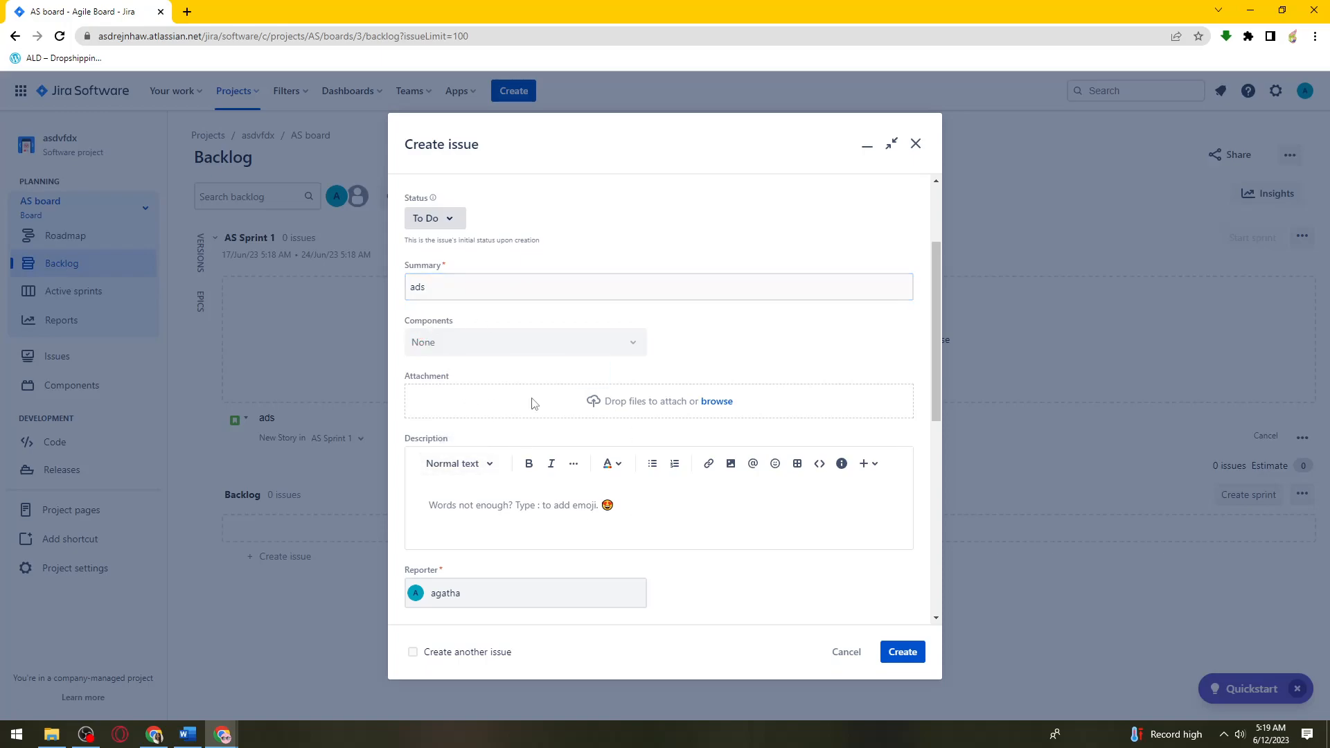
left_click_drag(447, 438, 376, 437)
scroll(519, 497, "down", 3)
left_click(826, 406)
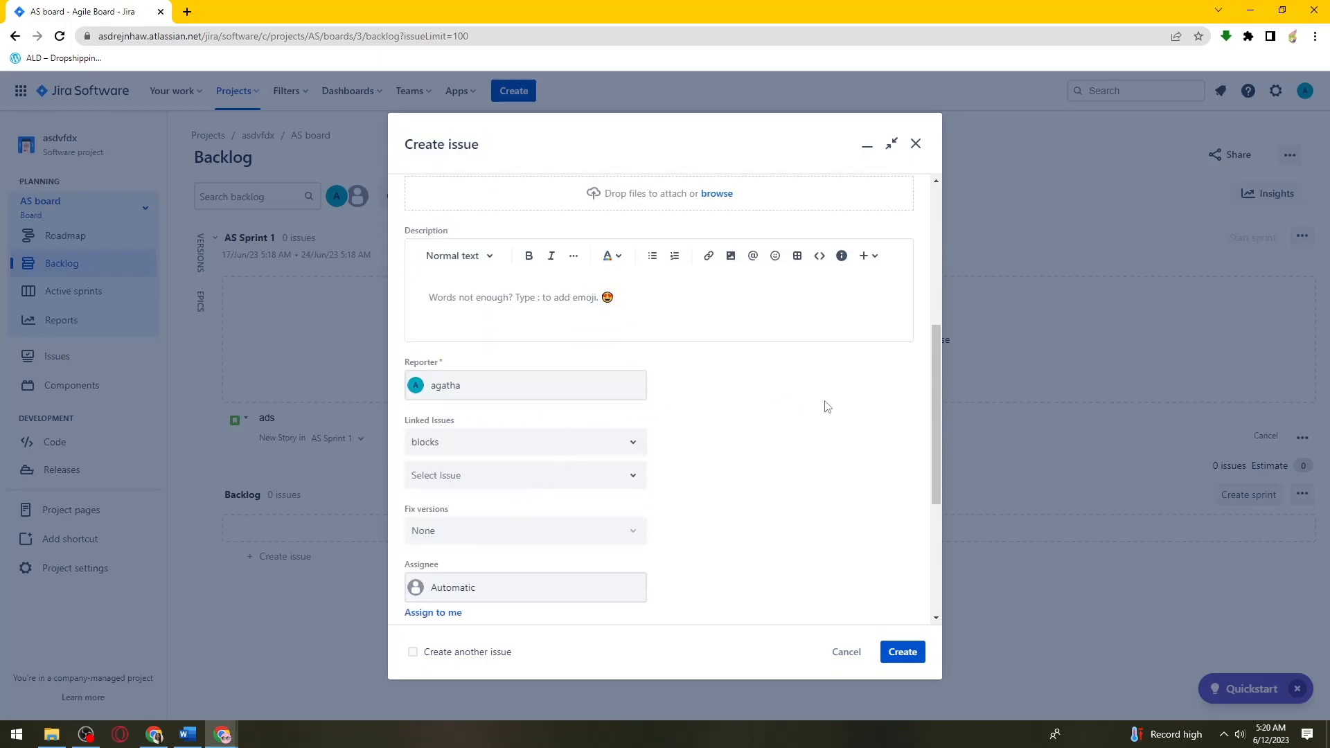
- Examine the Reporter field and the link types and issue choices under Linked Issues
scroll(519, 395, "down", 2)
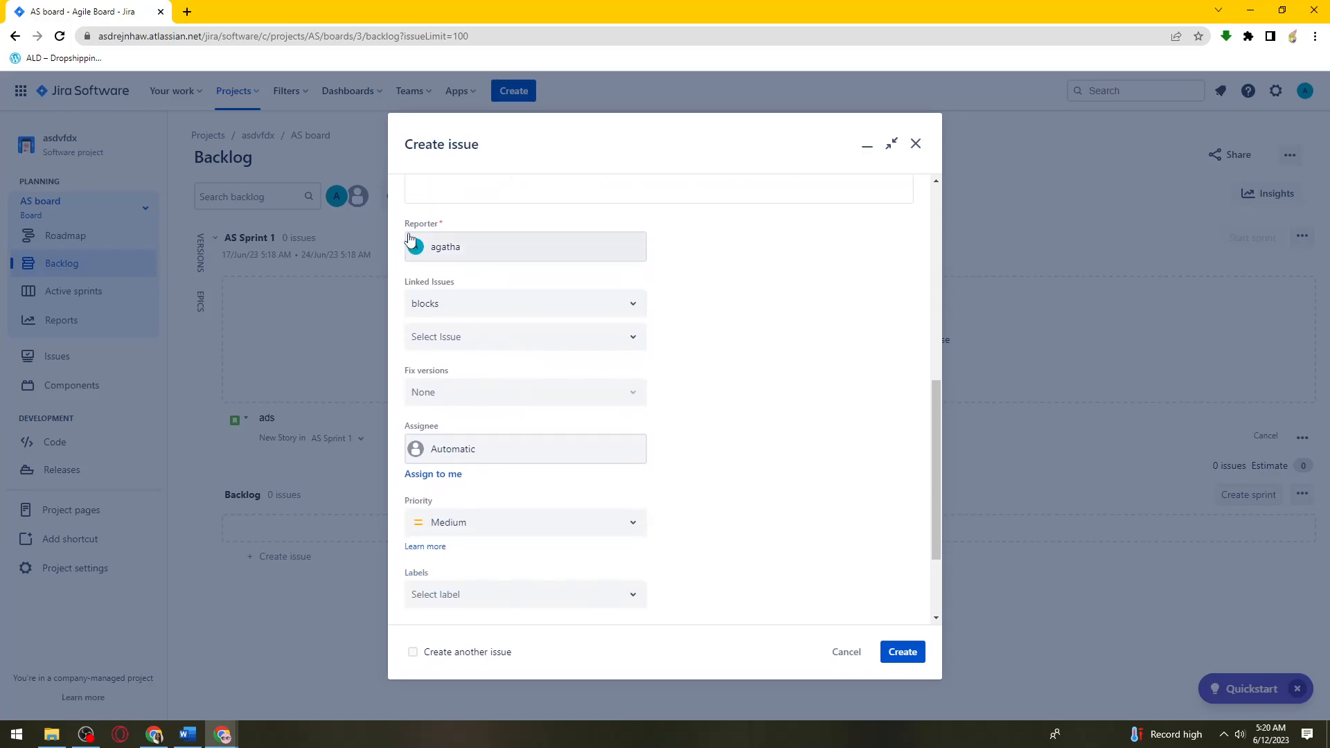
left_click_drag(452, 218, 403, 223)
left_click(782, 304)
left_click_drag(412, 290, 406, 282)
left_click(484, 307)
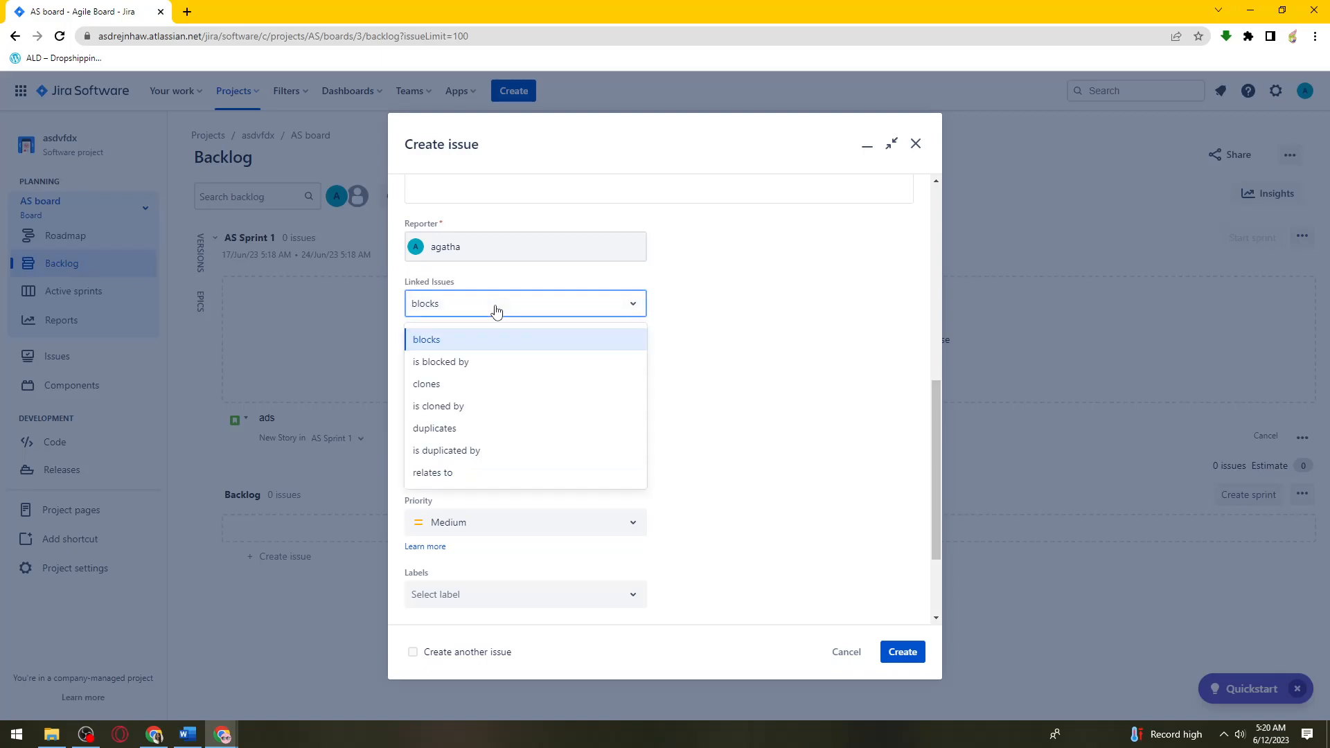
left_click(564, 313)
left_click(558, 342)
left_click(762, 332)
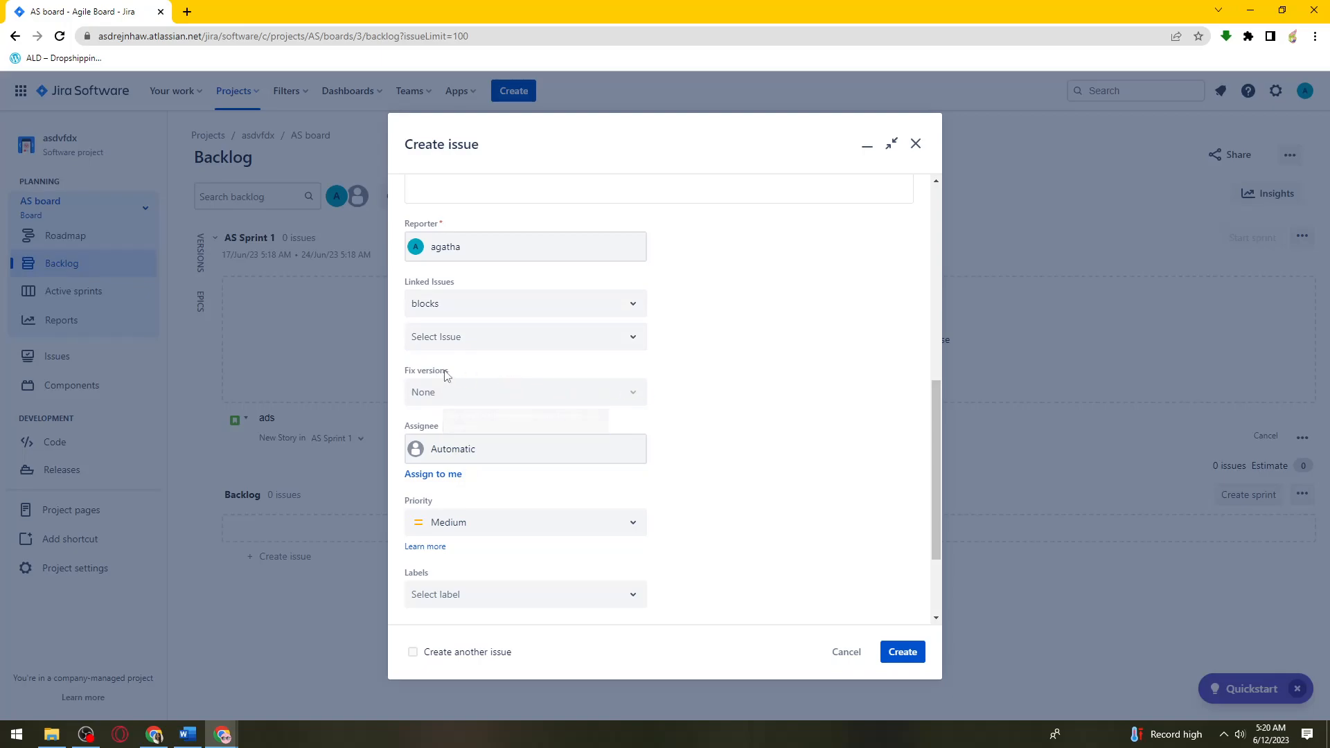
- Examine the issue's Assignee, Priority, Labels, Epic Link and Sprint fields
scroll(718, 388, "down", 2)
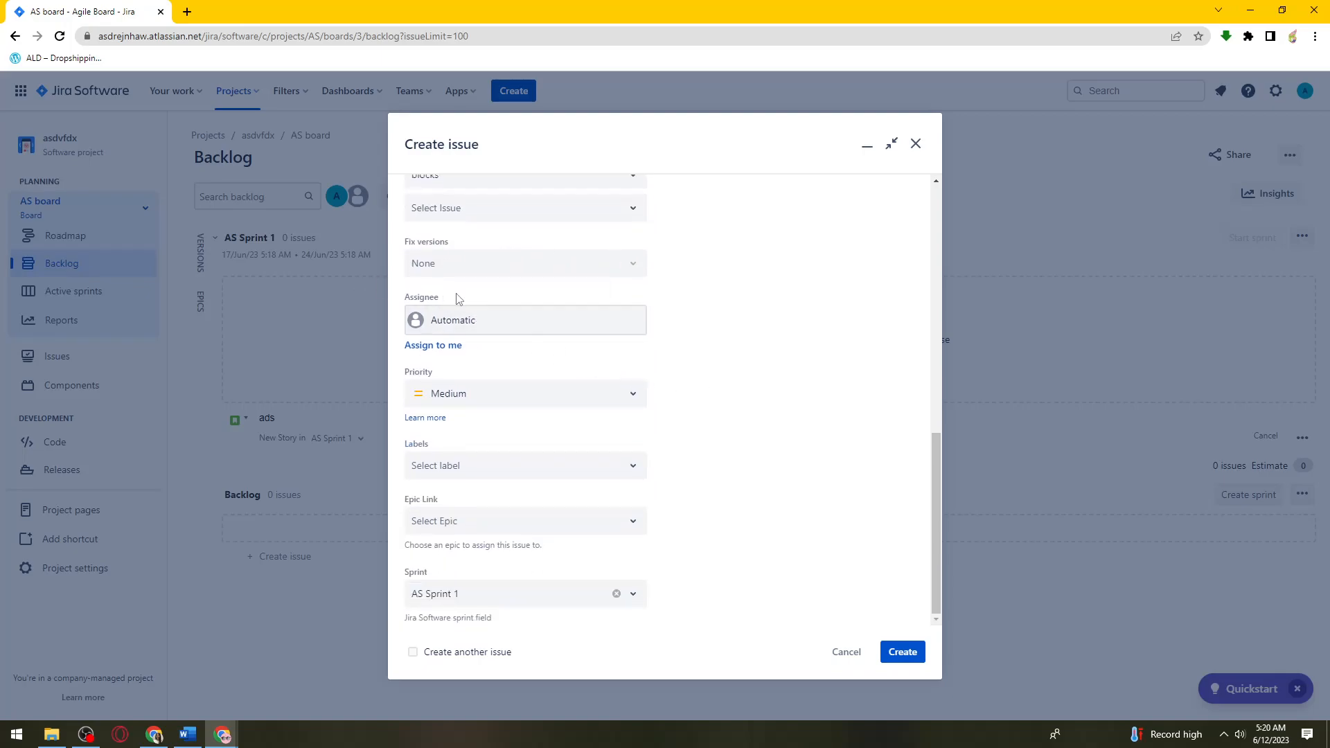
left_click_drag(454, 377, 398, 377)
left_click_drag(453, 443, 402, 445)
left_click_drag(446, 497, 391, 500)
left_click_drag(431, 573, 400, 573)
left_click(750, 571)
- Create the "ads" story in AS Sprint 1 and dismiss the creation notification
scroll(758, 571, "up", 10)
scroll(763, 570, "down", 1)
scroll(913, 580, "down", 3)
scroll(920, 555, "up", 5)
left_click(902, 192)
left_click(904, 203)
left_click(902, 654)
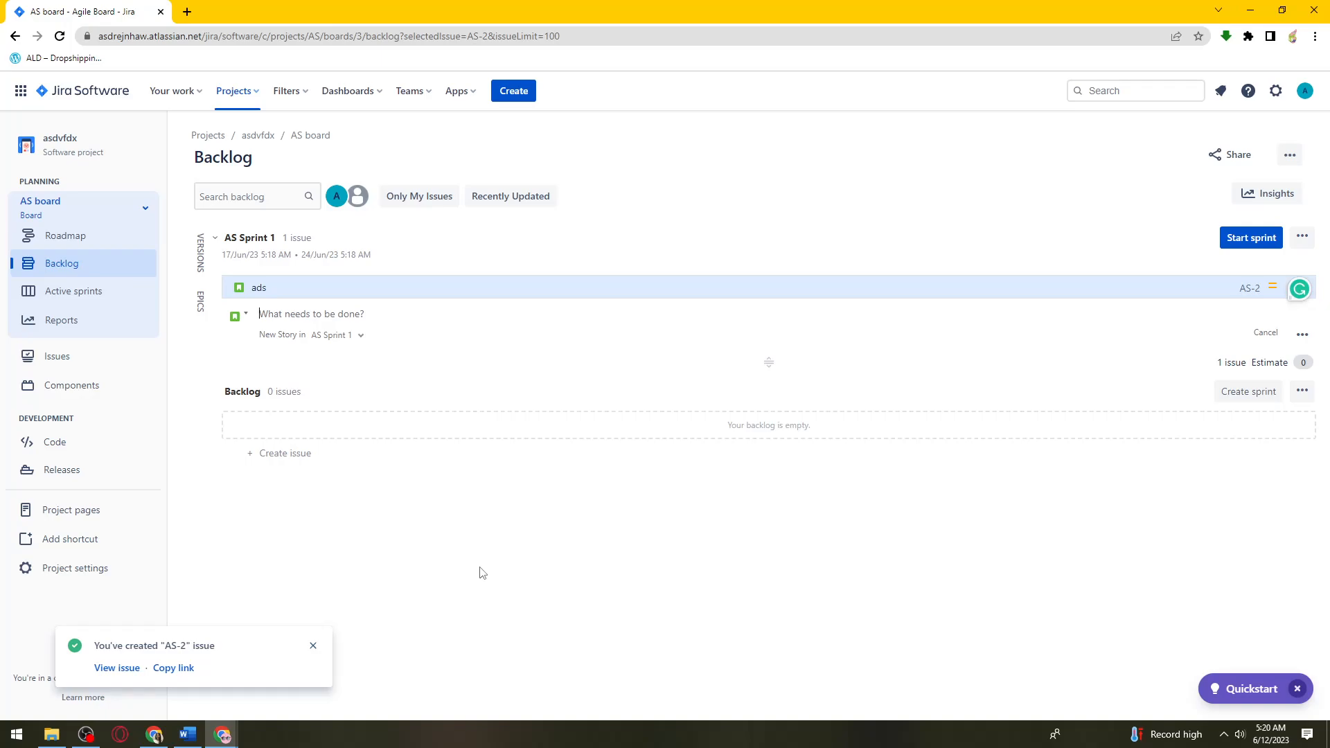
left_click(314, 646)
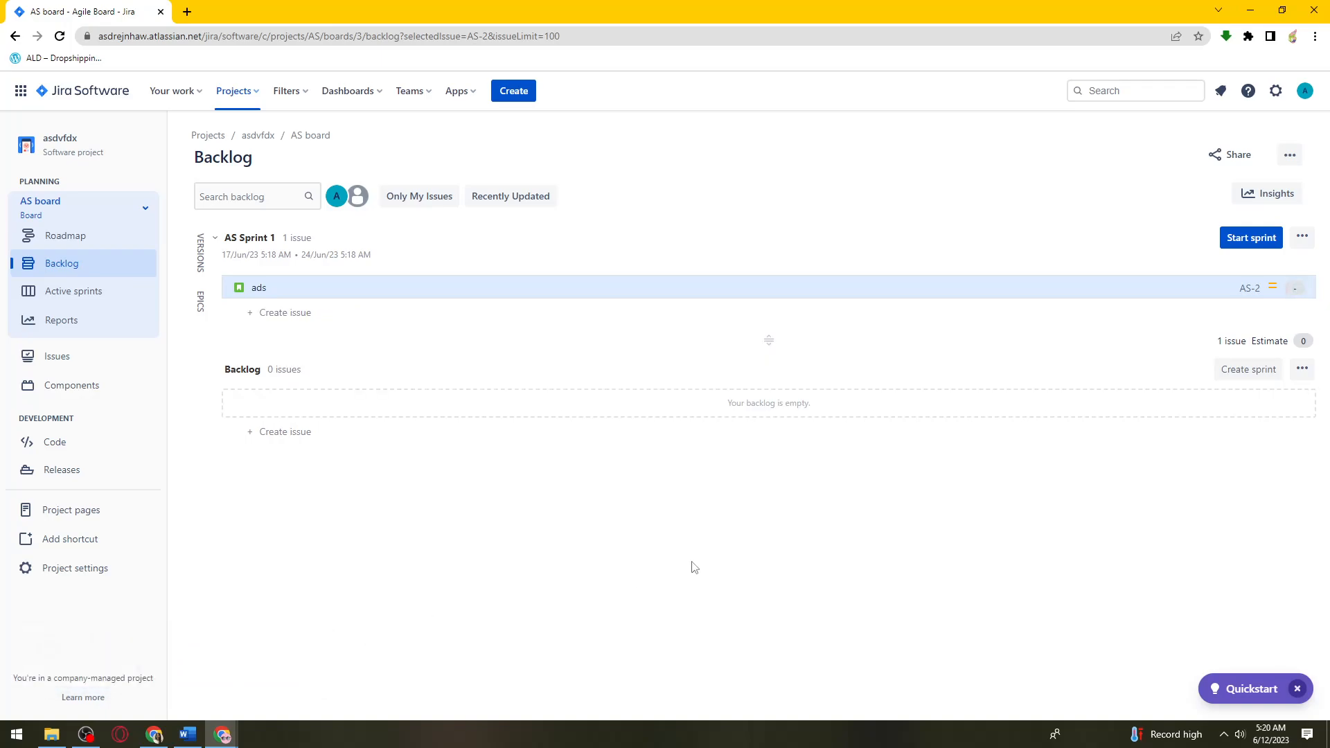